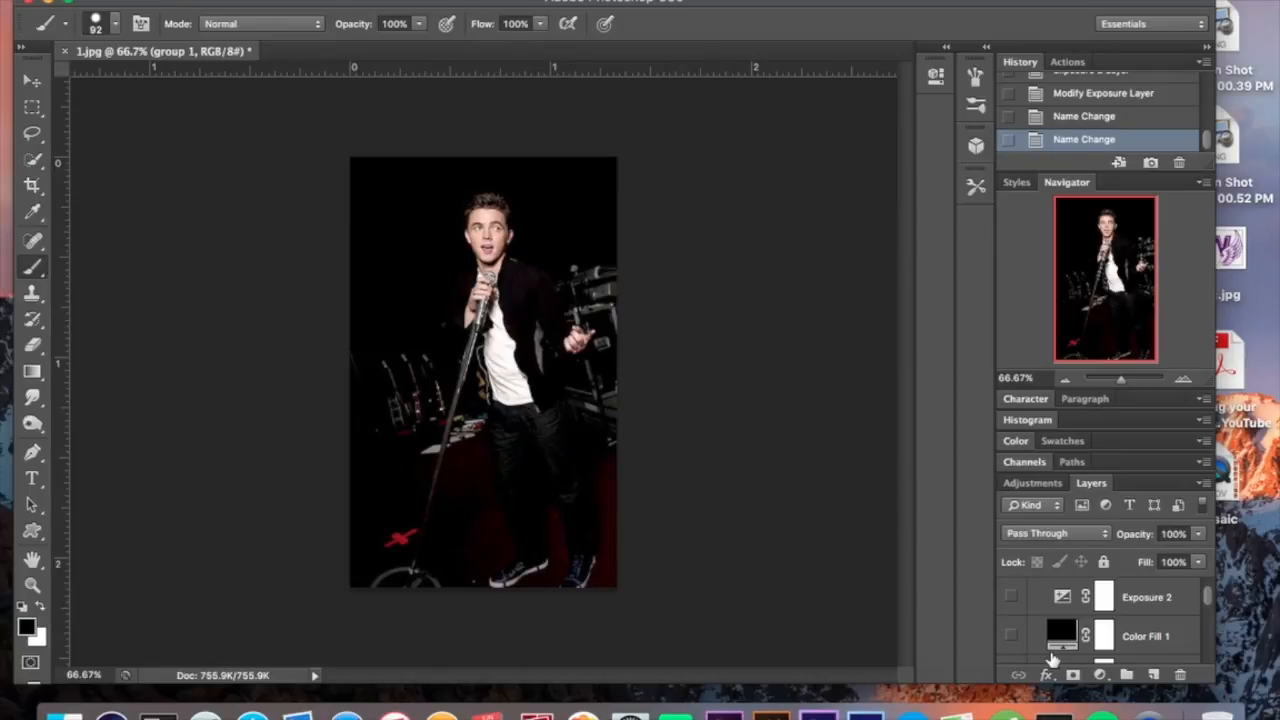
# Examine the Black & White adjustment layer's colour values and its available presets
pyautogui.scroll(-3, 1060, 648)
pyautogui.scroll(-2, 1060, 648)
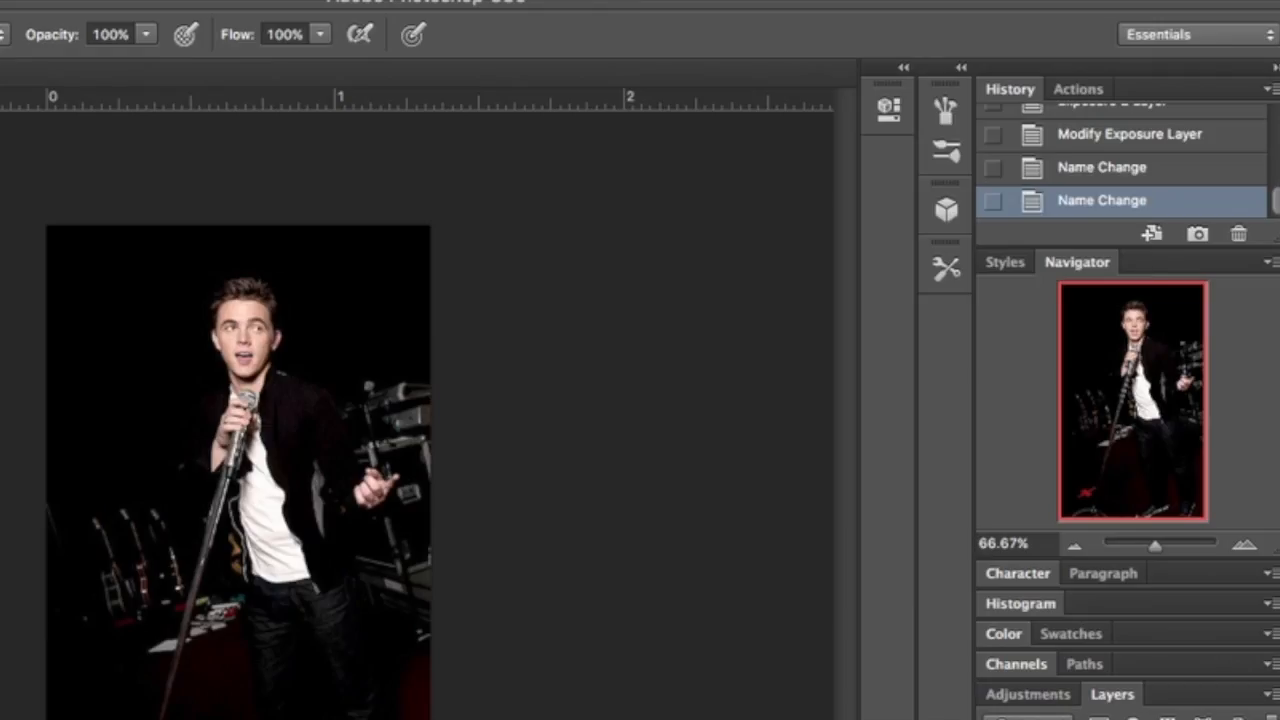
pyautogui.doubleClick(1050, 719)
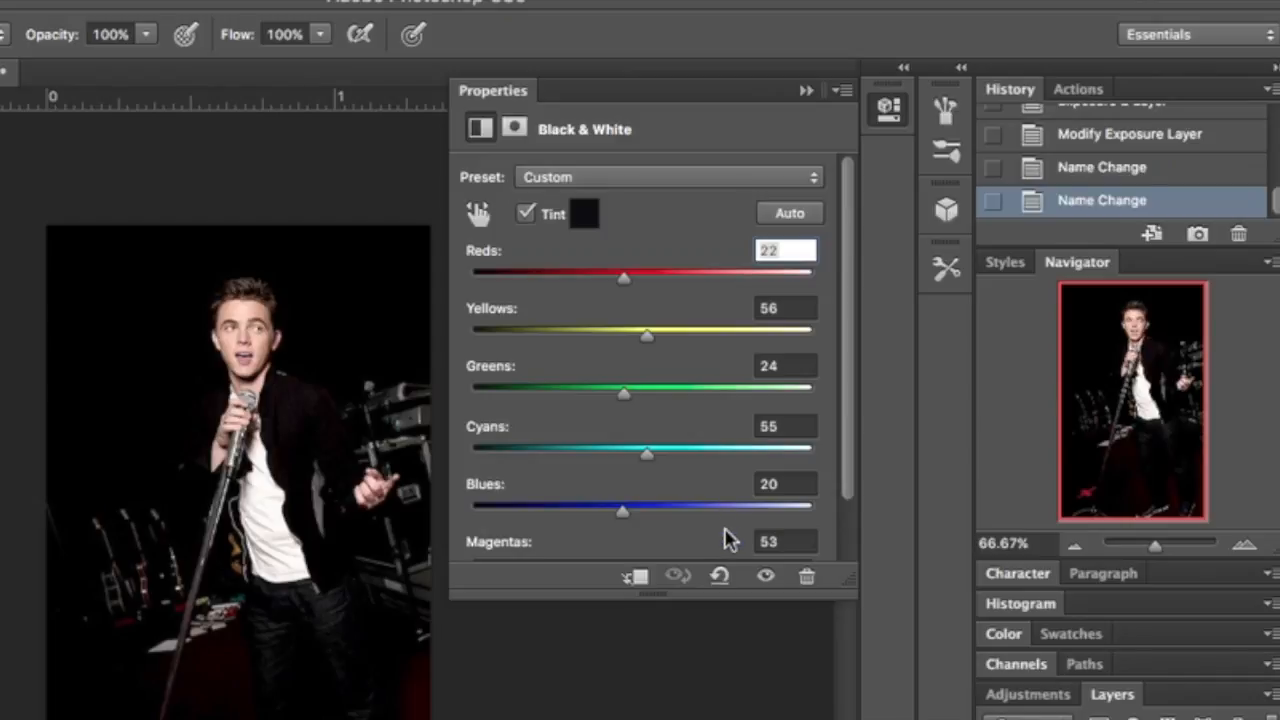
pyautogui.click(677, 180)
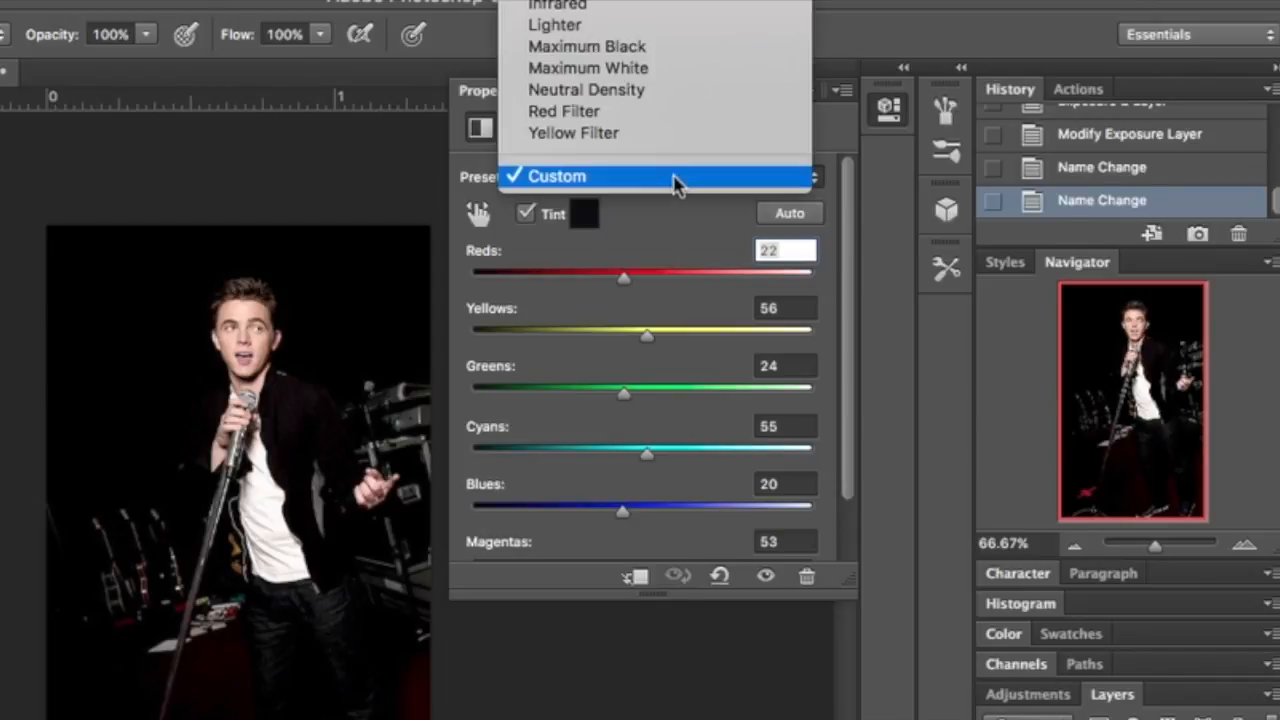
pyautogui.click(677, 219)
pyautogui.click(809, 91)
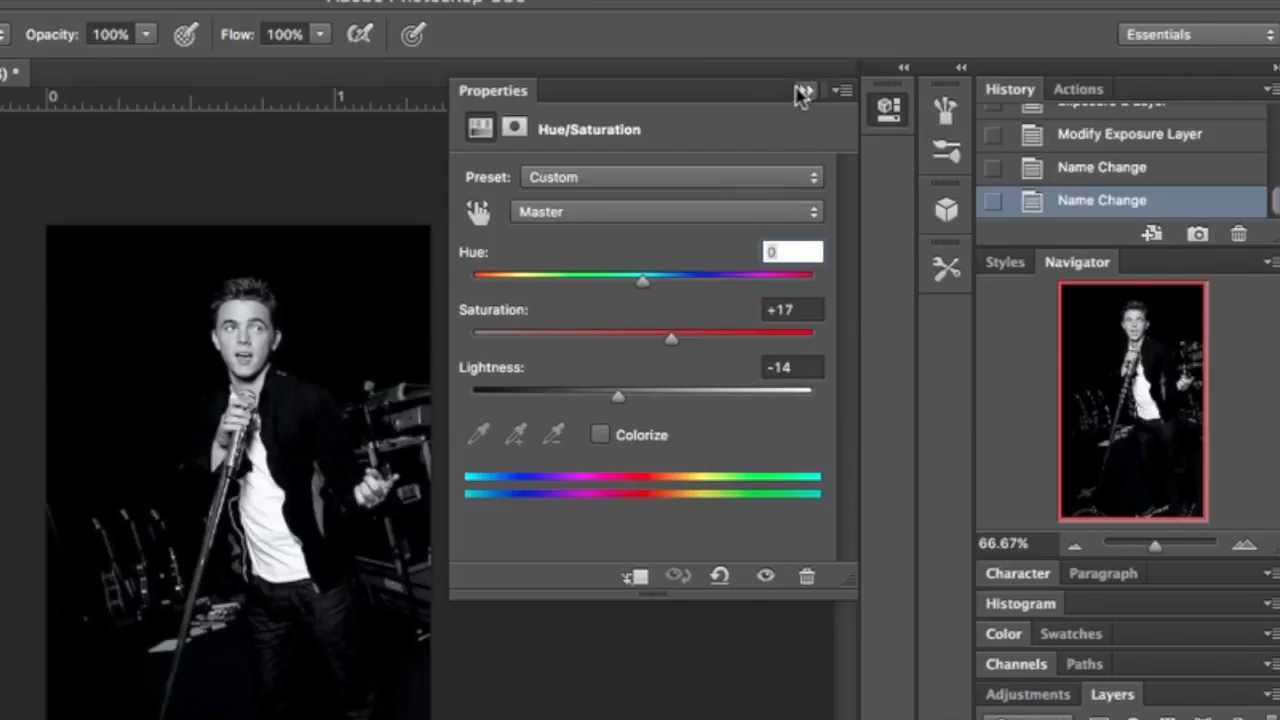
# Review the settings of the Hue/Saturation and Exposure 1 adjustment layers
pyautogui.click(803, 91)
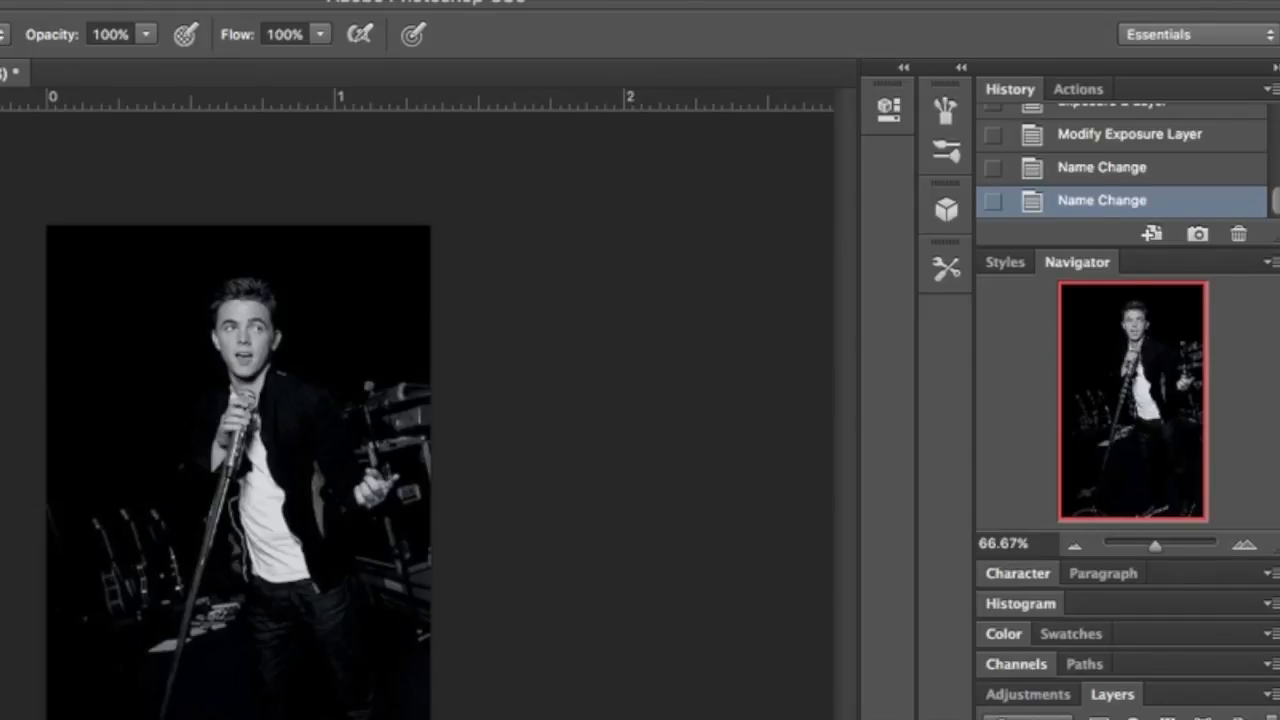
pyautogui.click(888, 108)
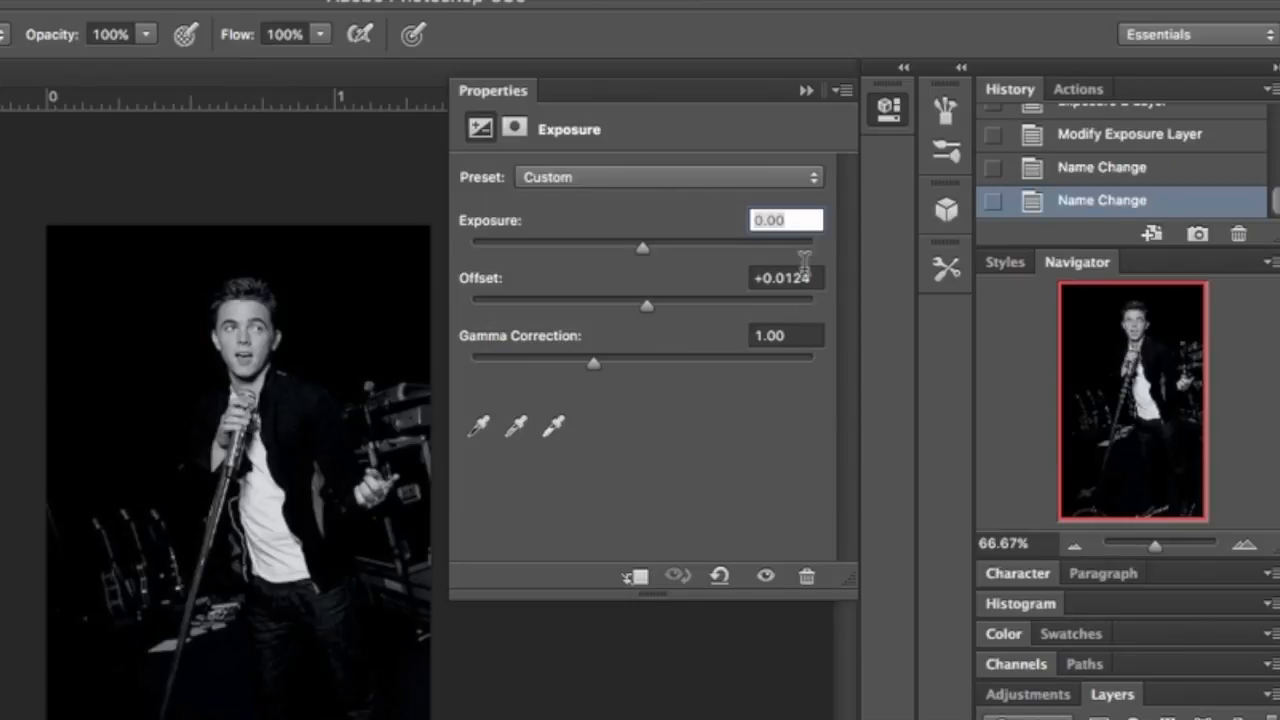
pyautogui.click(805, 92)
pyautogui.press('super+comma')
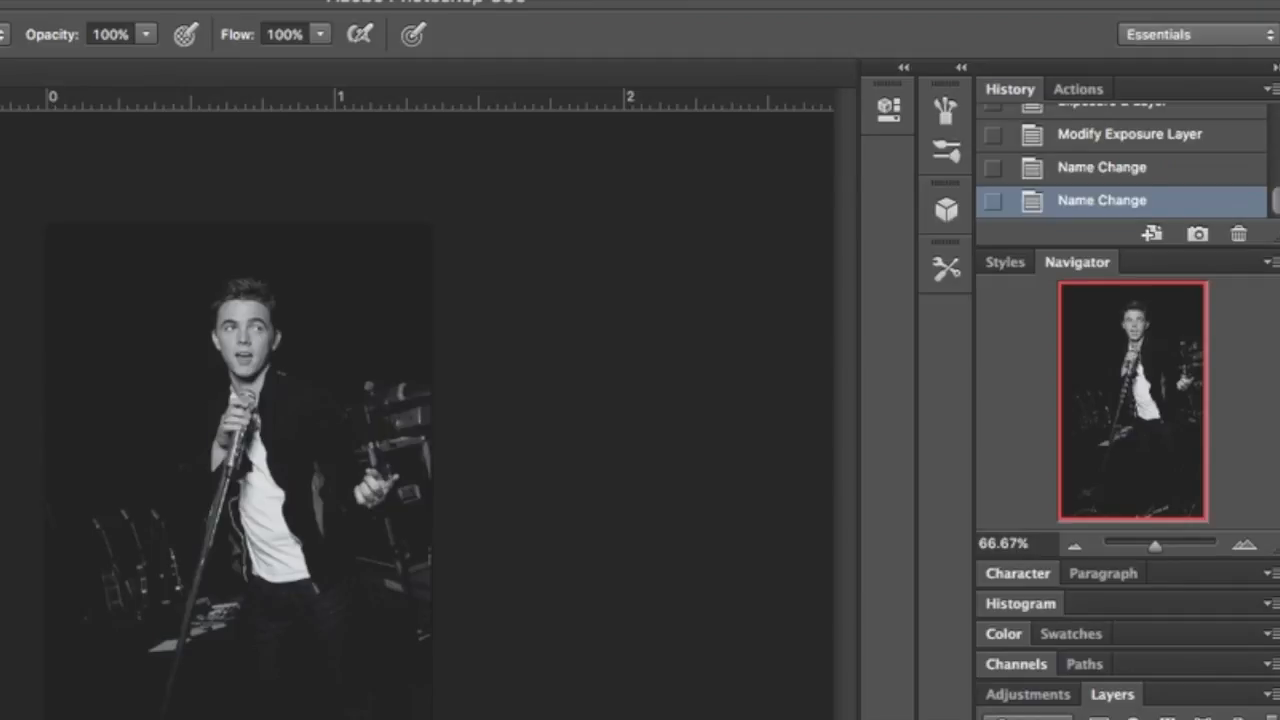
# Shift the shadow point of the RGB curve slightly in the Curves 1 adjustment layer
pyautogui.click(888, 109)
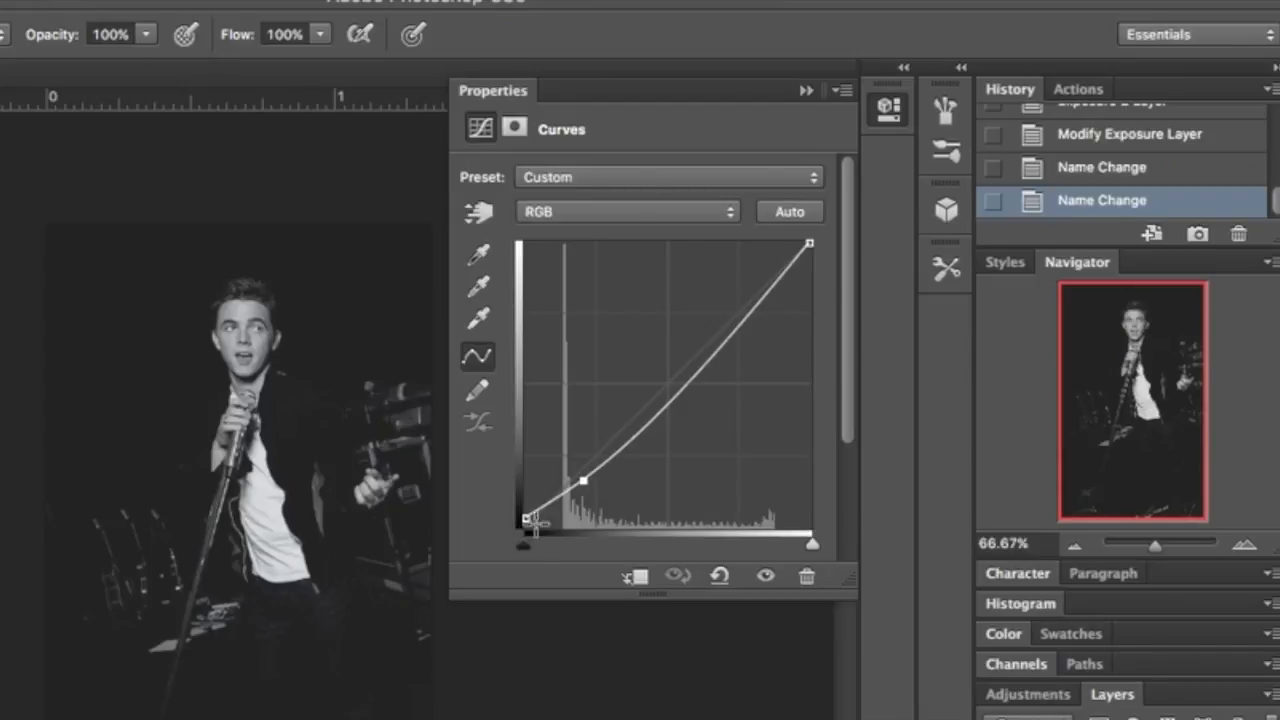
pyautogui.moveTo(523, 549); pyautogui.dragTo(497, 541)
pyautogui.moveTo(582, 480)
pyautogui.mouseDown()
pyautogui.moveTo(571, 466)
pyautogui.moveTo(580, 481)
pyautogui.mouseUp()
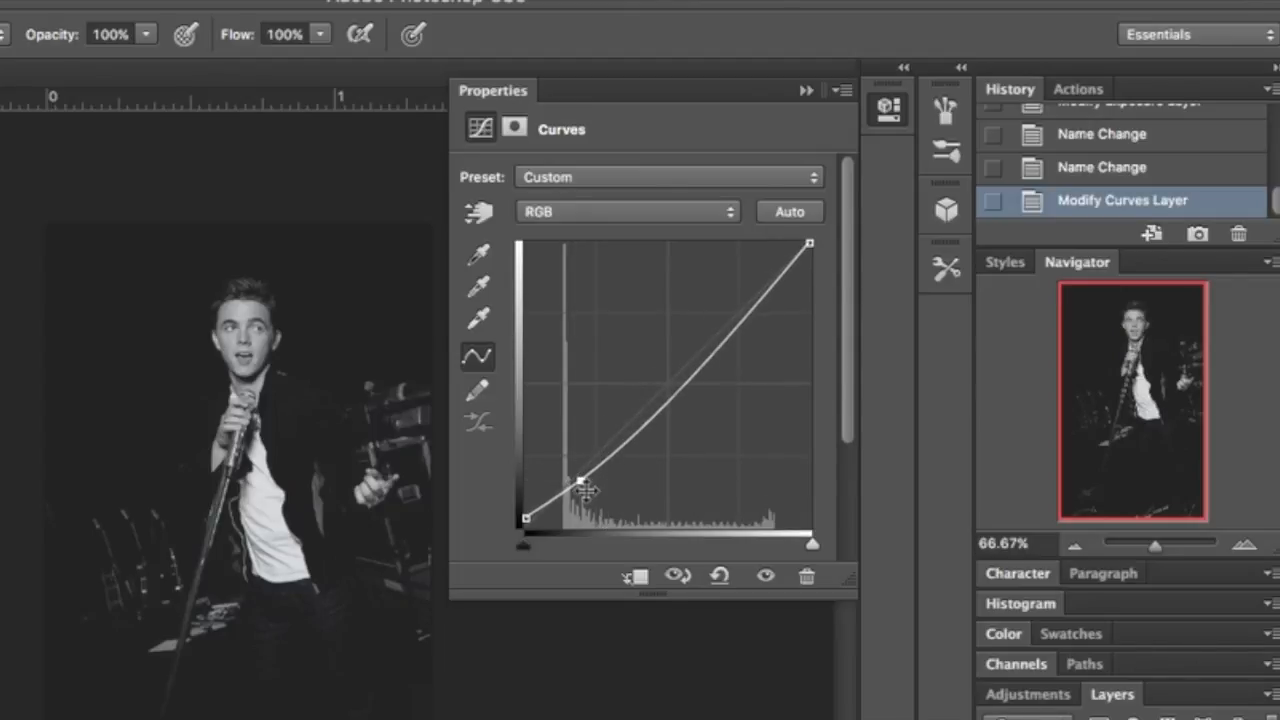
# Inspect the Red, Green and Blue channel curves of Curves 1, and return to the RGB curve
pyautogui.click(572, 213)
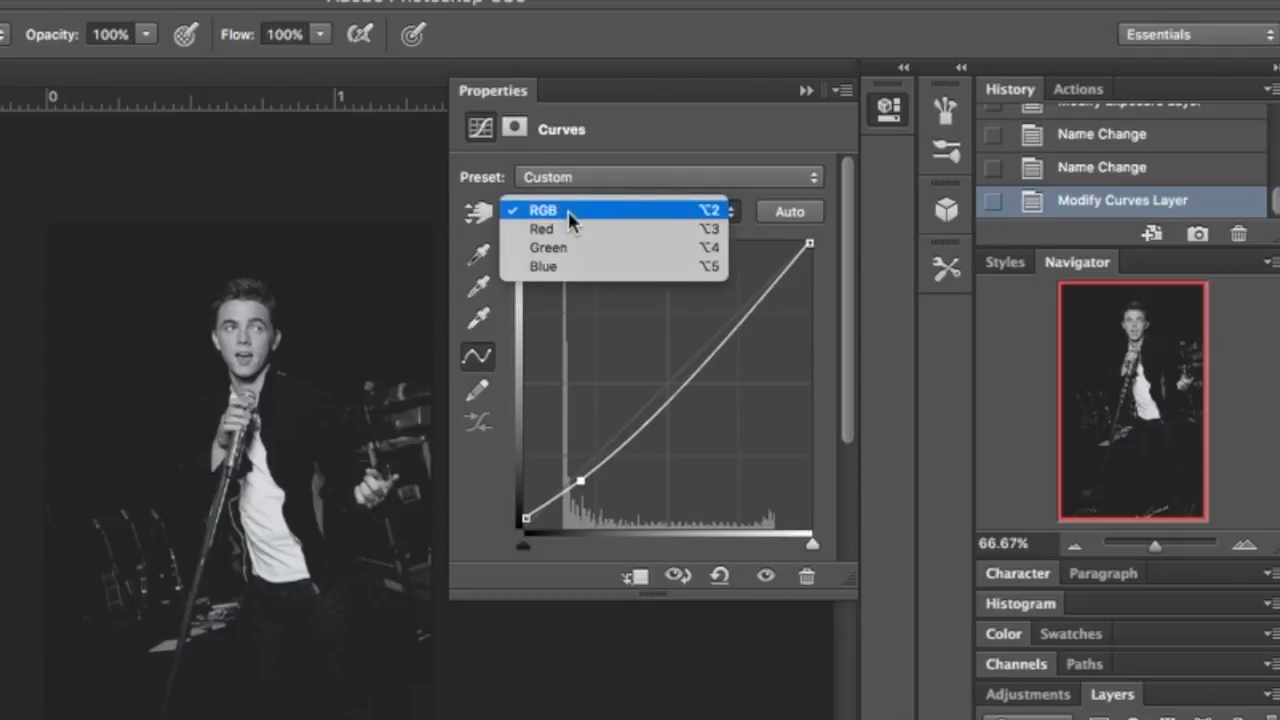
pyautogui.click(568, 225)
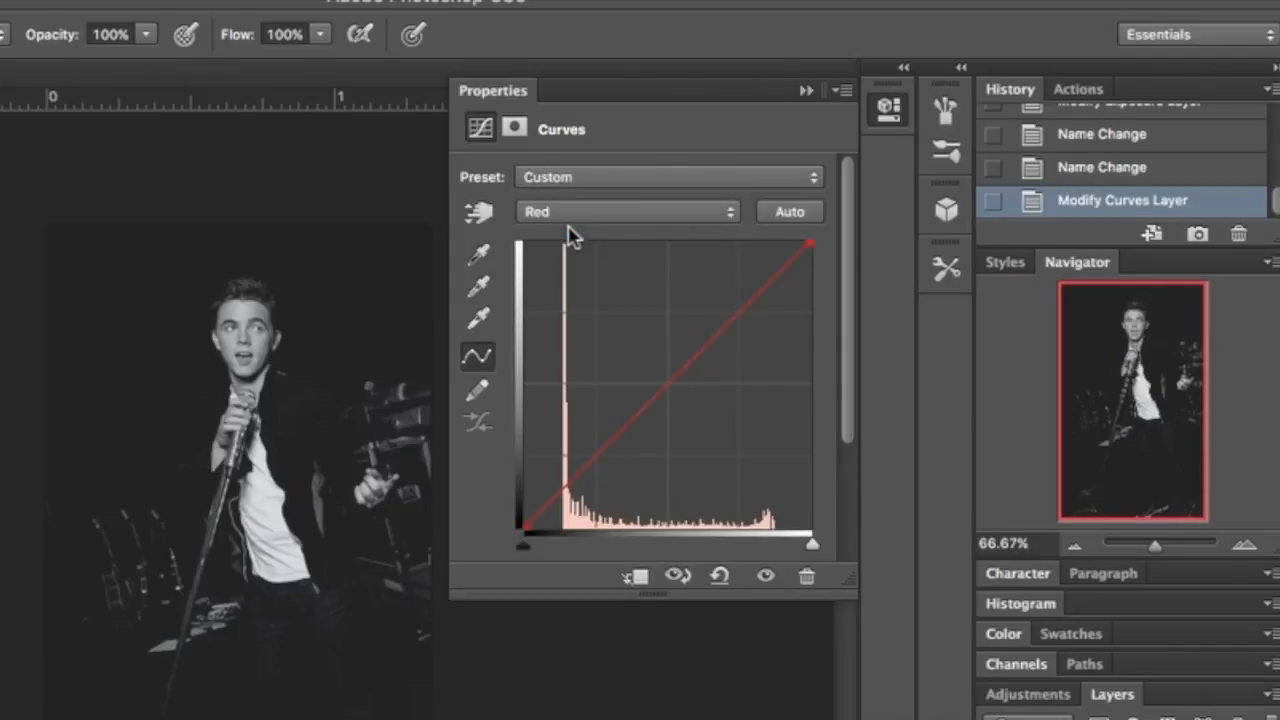
pyautogui.click(575, 215)
pyautogui.click(580, 229)
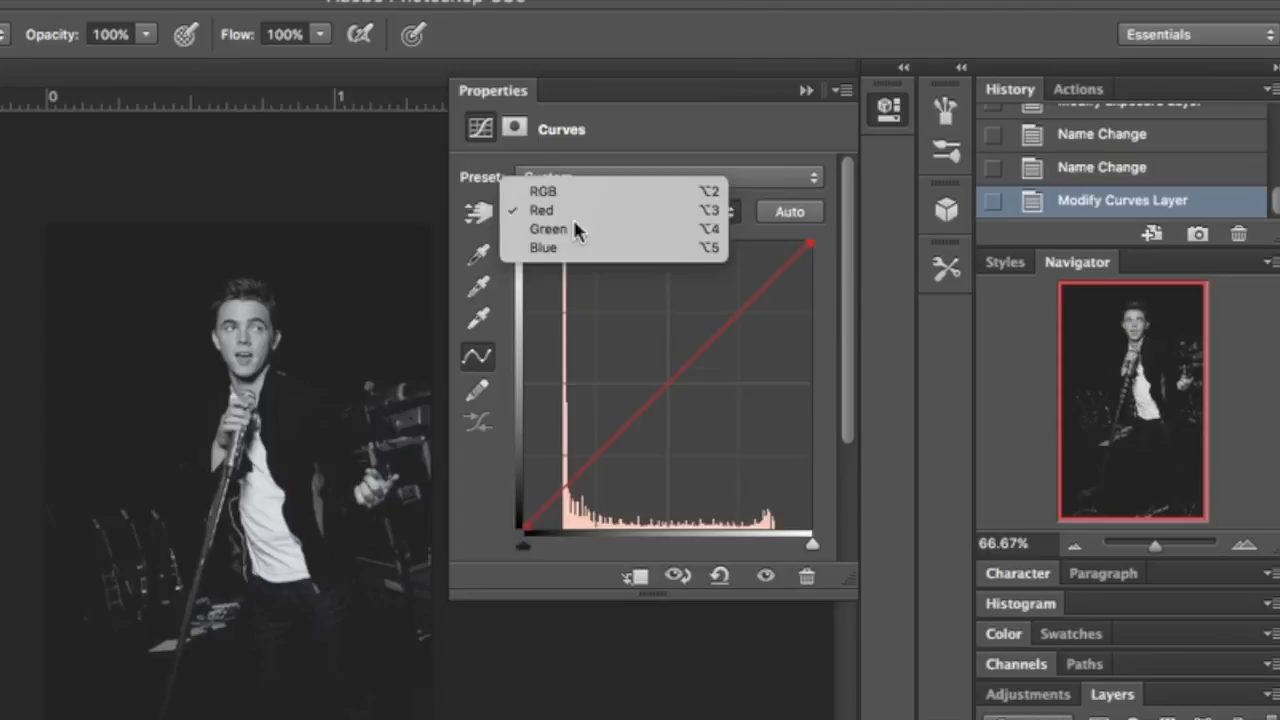
pyautogui.click(581, 214)
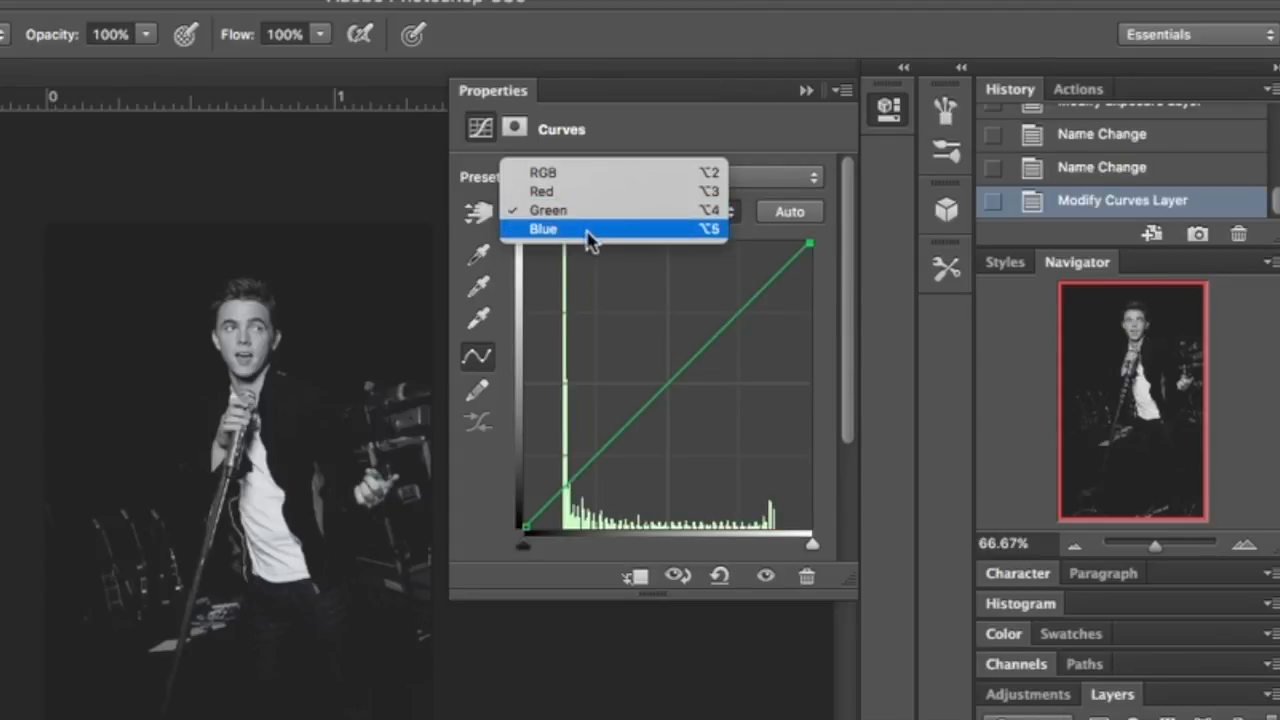
pyautogui.click(590, 234)
pyautogui.click(594, 210)
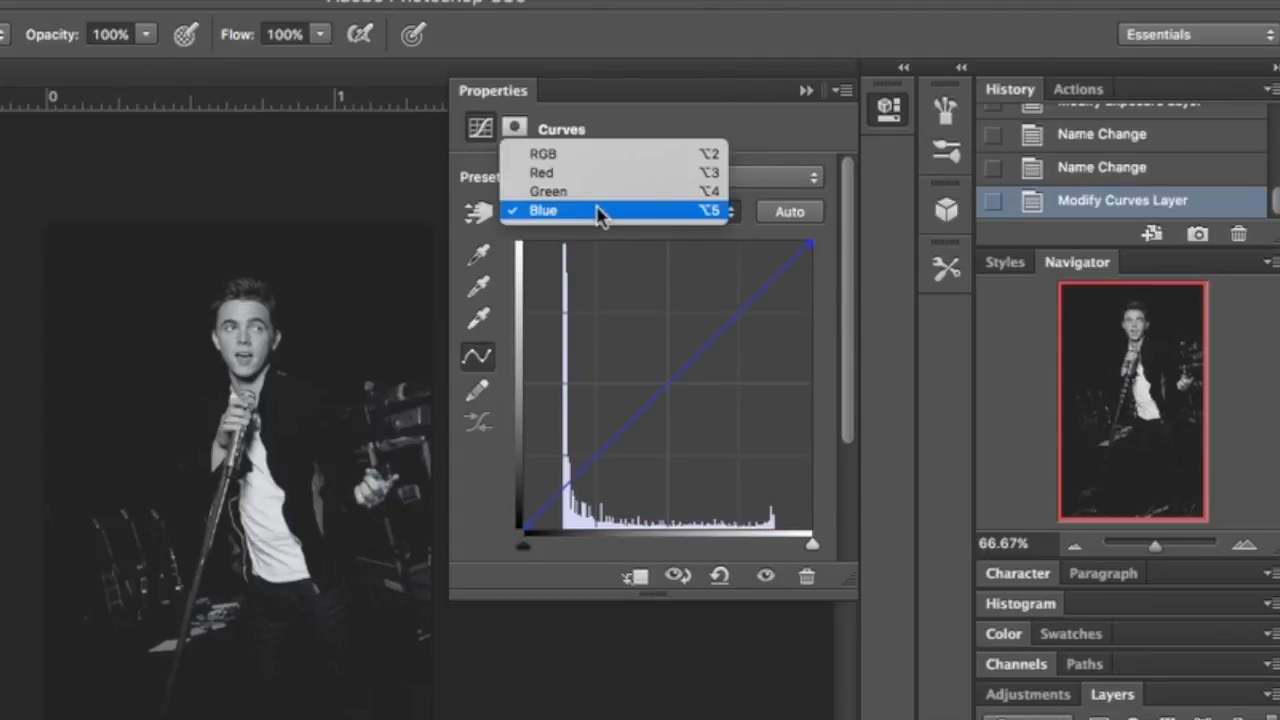
pyautogui.click(594, 150)
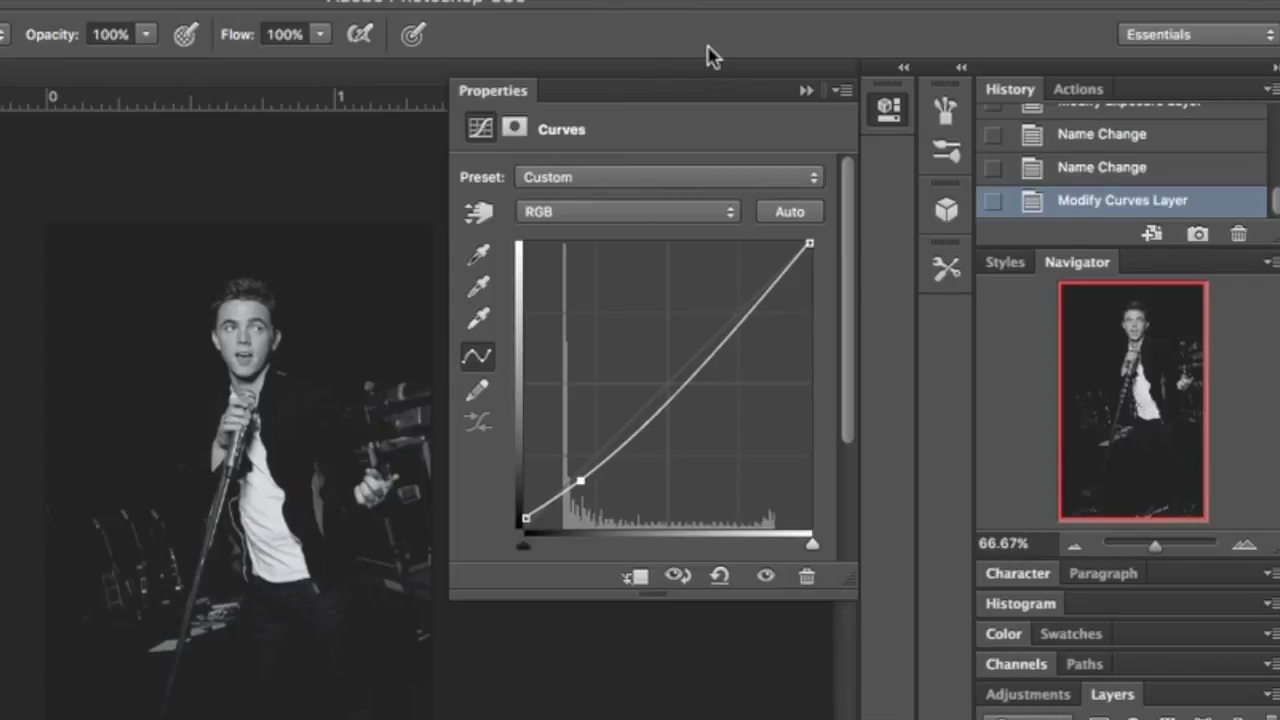
pyautogui.click(806, 91)
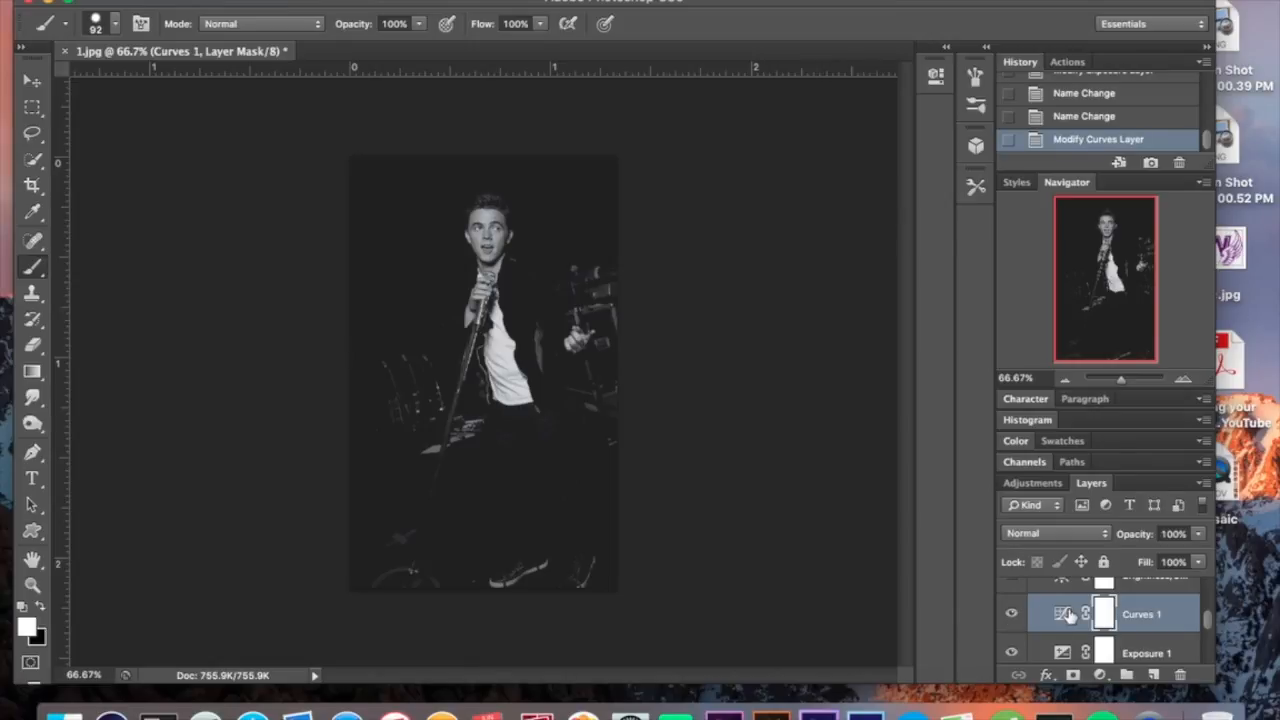
# Check the brightness and contrast values of the Brightness/Contrast adjustment layer
pyautogui.scroll(1, 1064, 614)
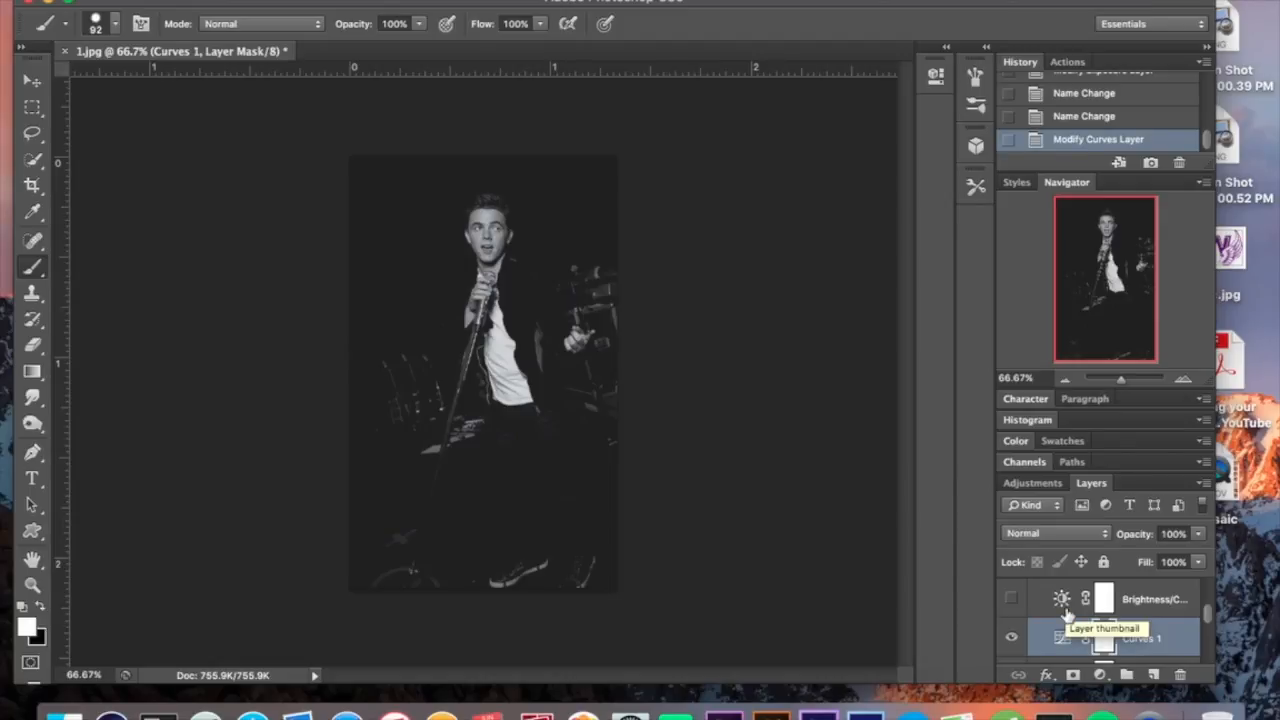
pyautogui.scroll(1, 1064, 616)
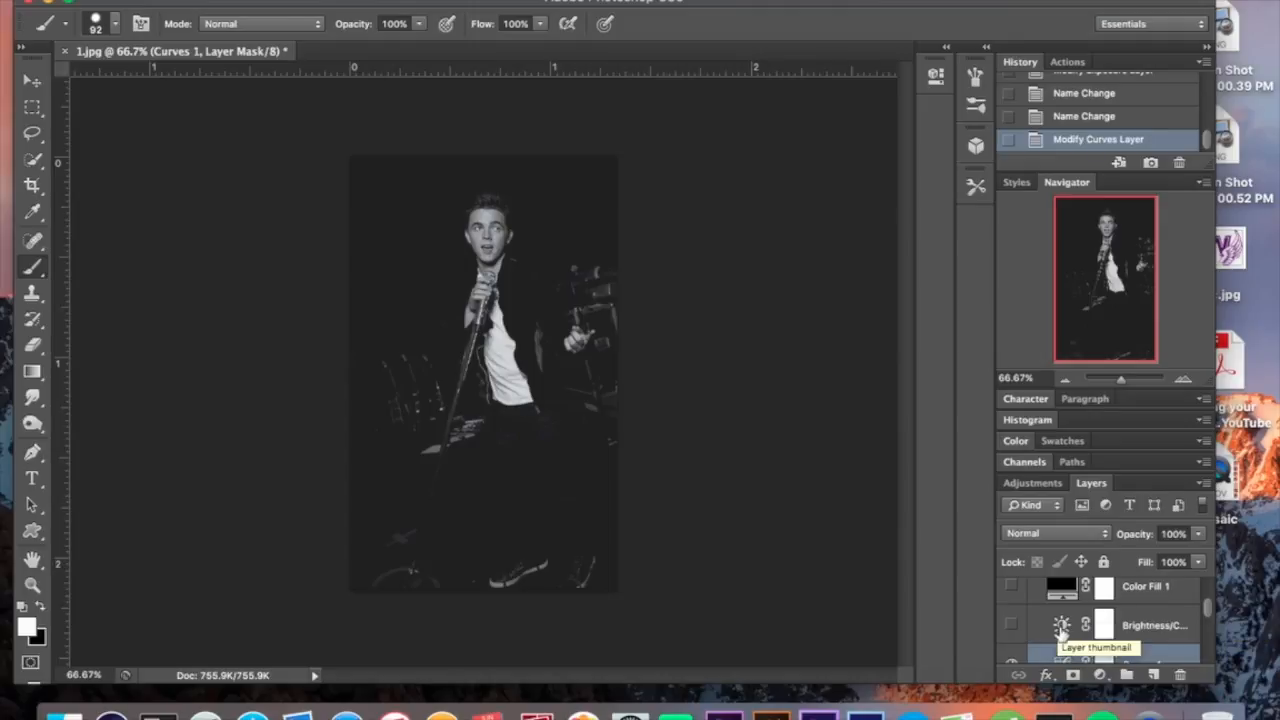
pyautogui.doubleClick(1061, 625)
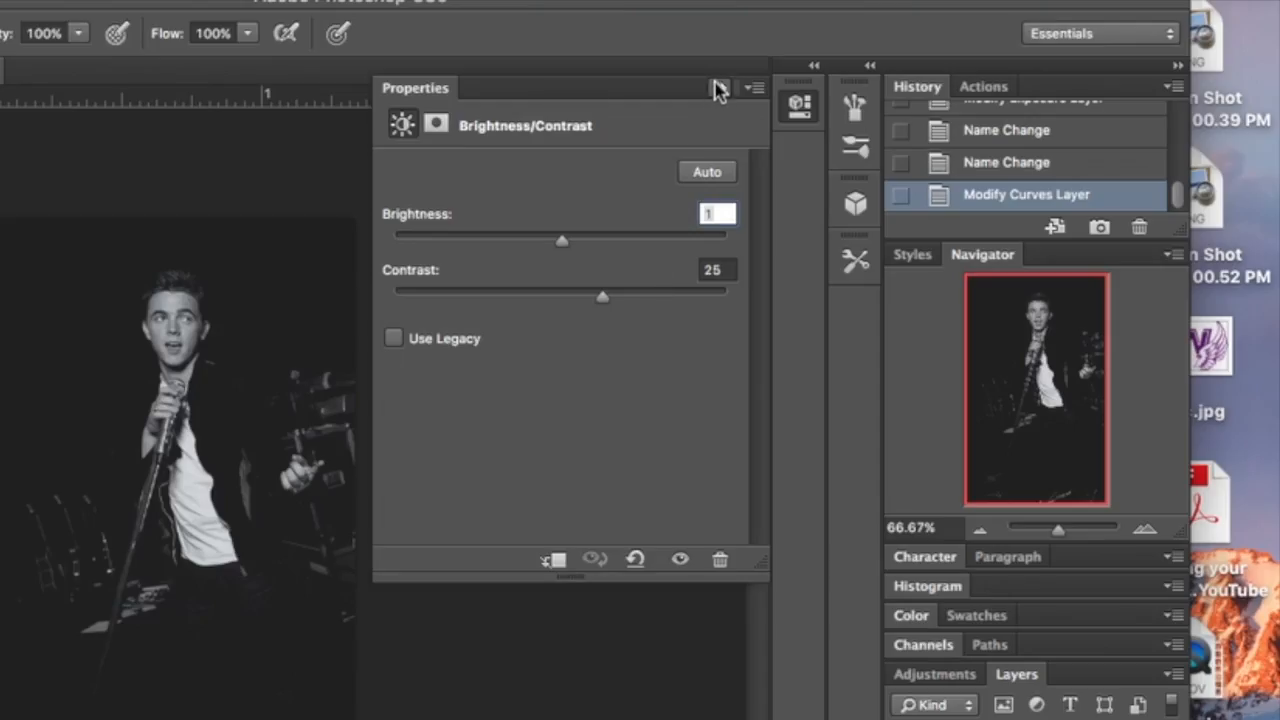
pyautogui.click(717, 85)
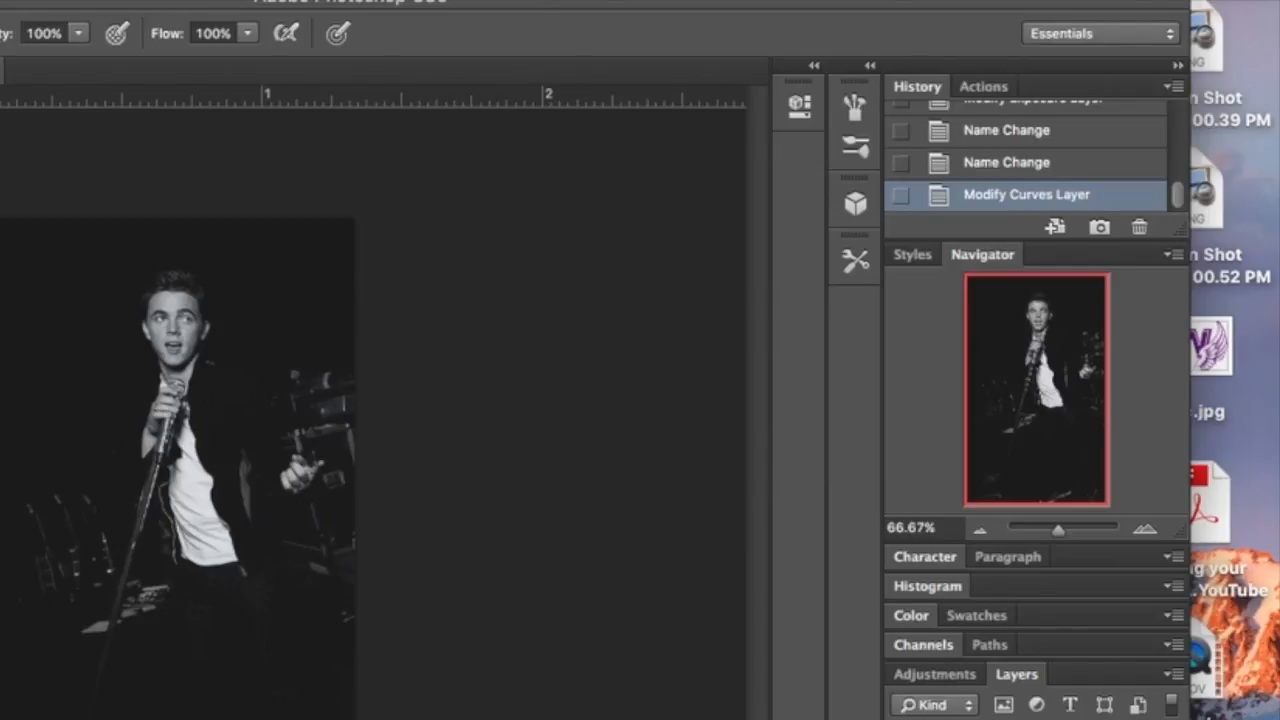
# Check the Color Fill 1 layer's solid colour and the Exposure 2 layer's settings
pyautogui.doubleClick(945, 718)
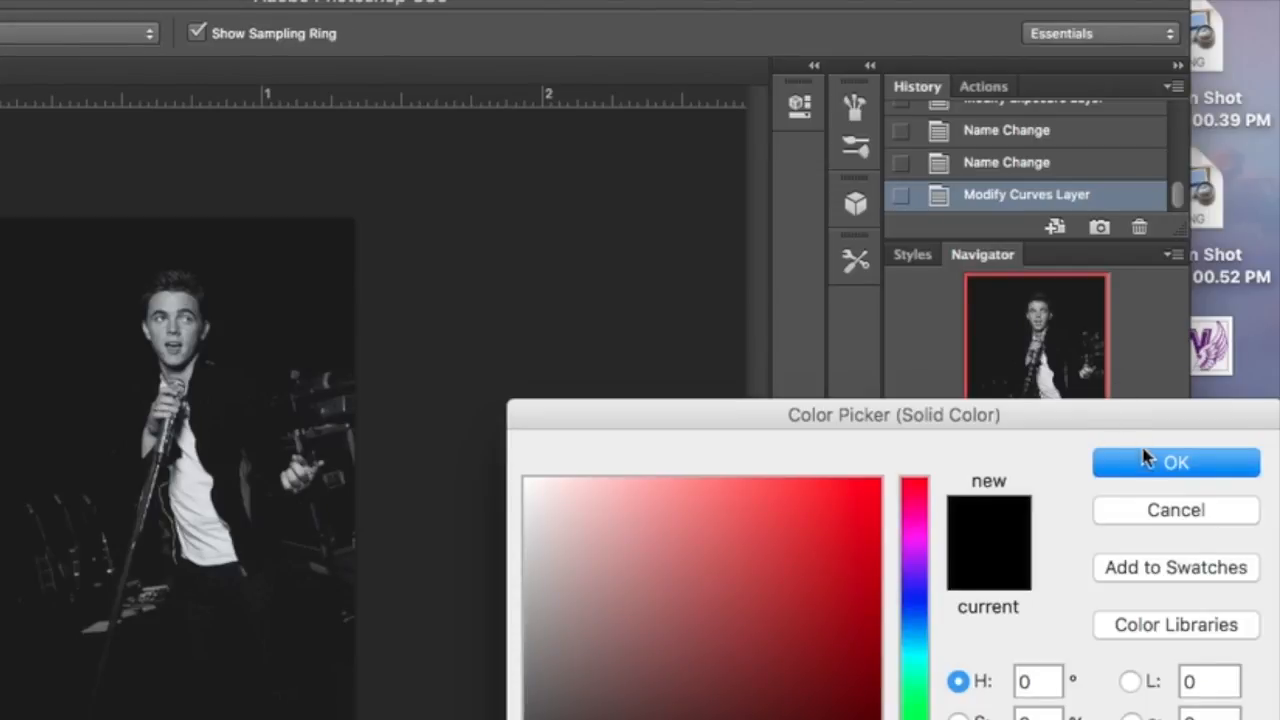
pyautogui.click(1146, 460)
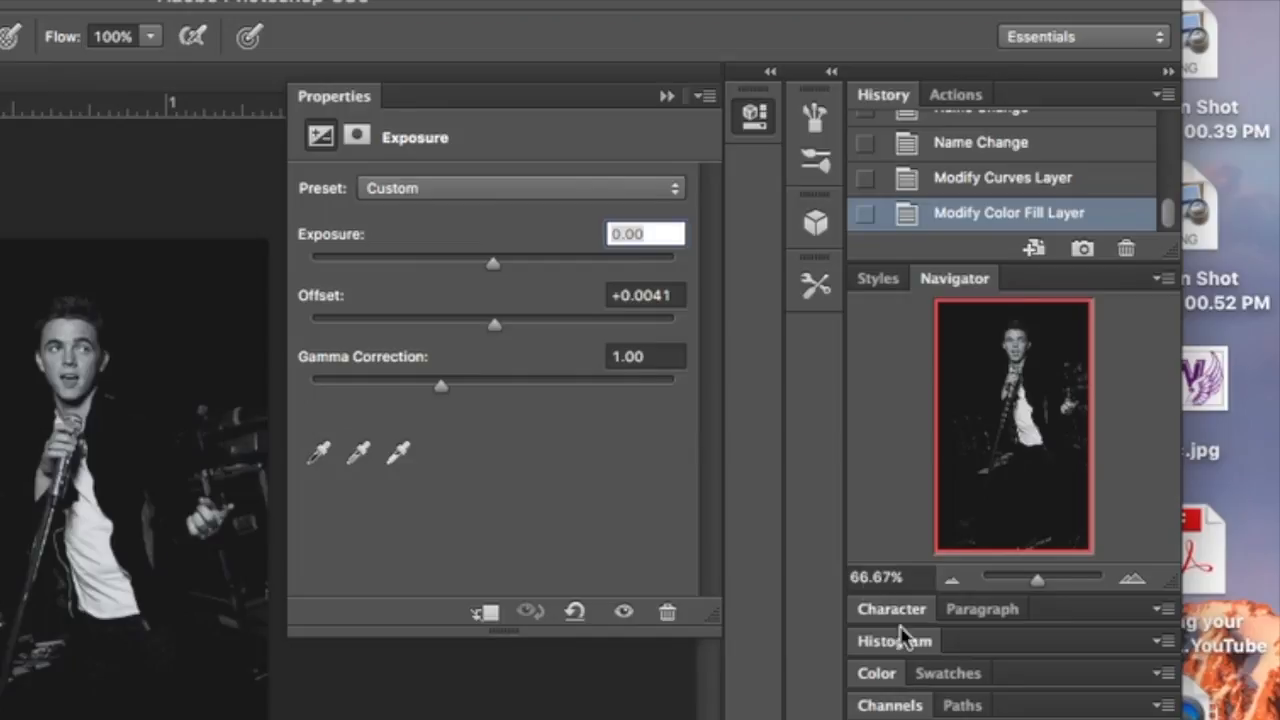
pyautogui.click(667, 98)
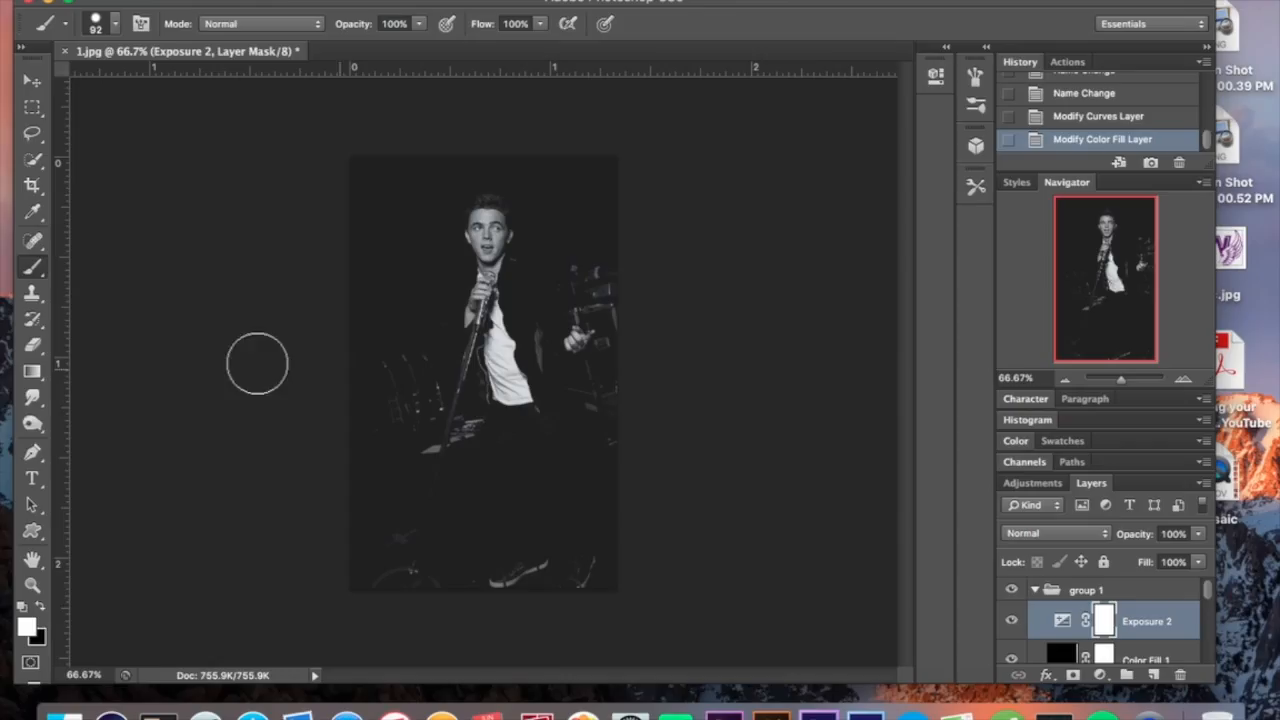
# Activate the Move tool and look over the available actions, returning to the document history
pyautogui.click(33, 82)
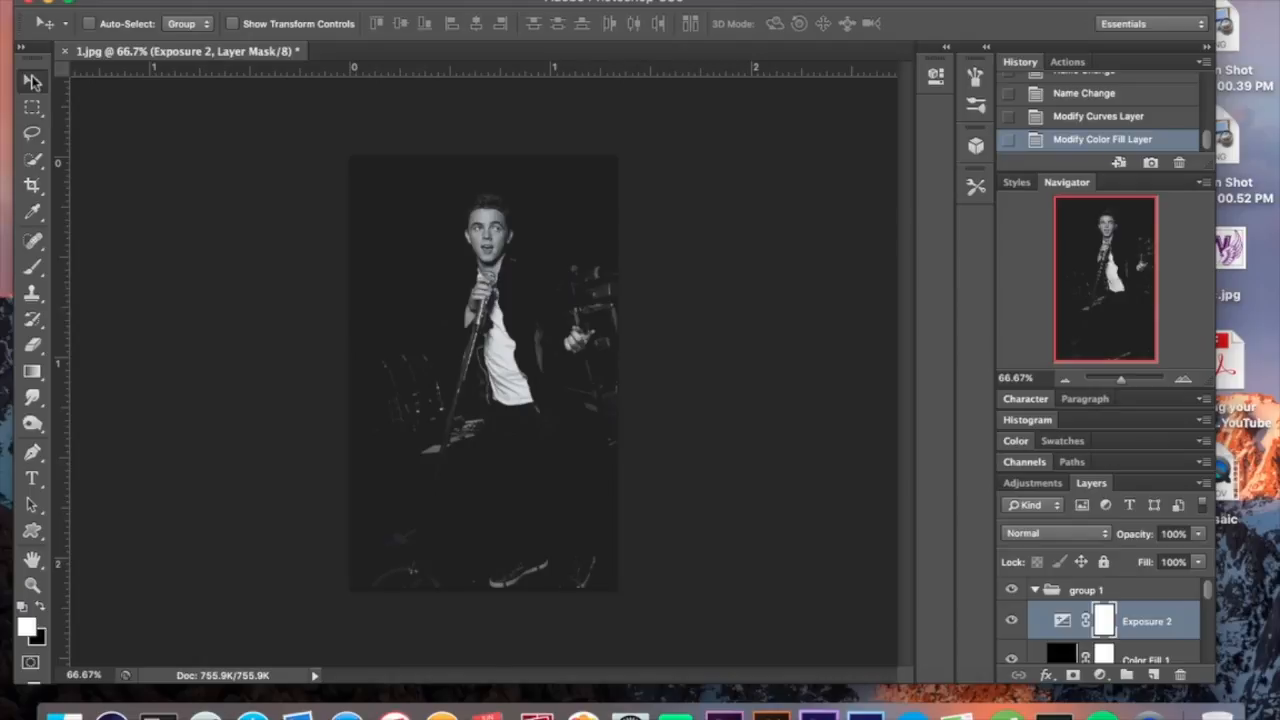
pyautogui.click(1079, 64)
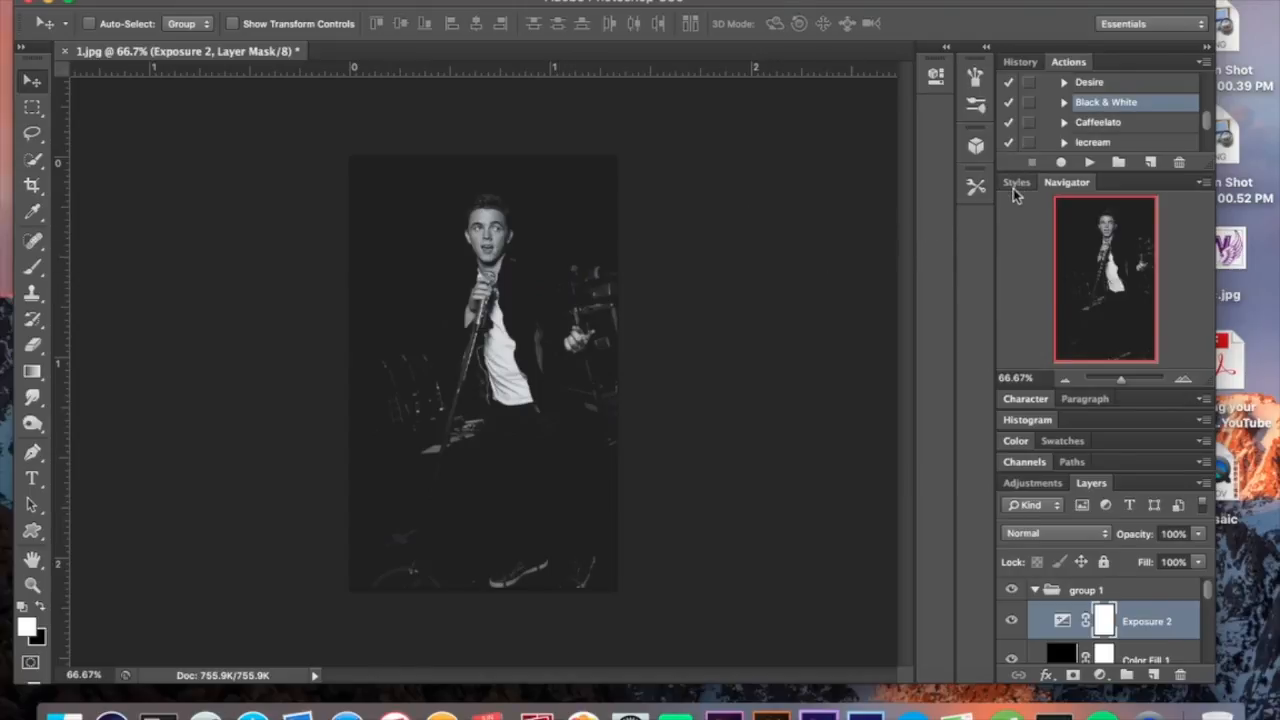
pyautogui.click(1018, 62)
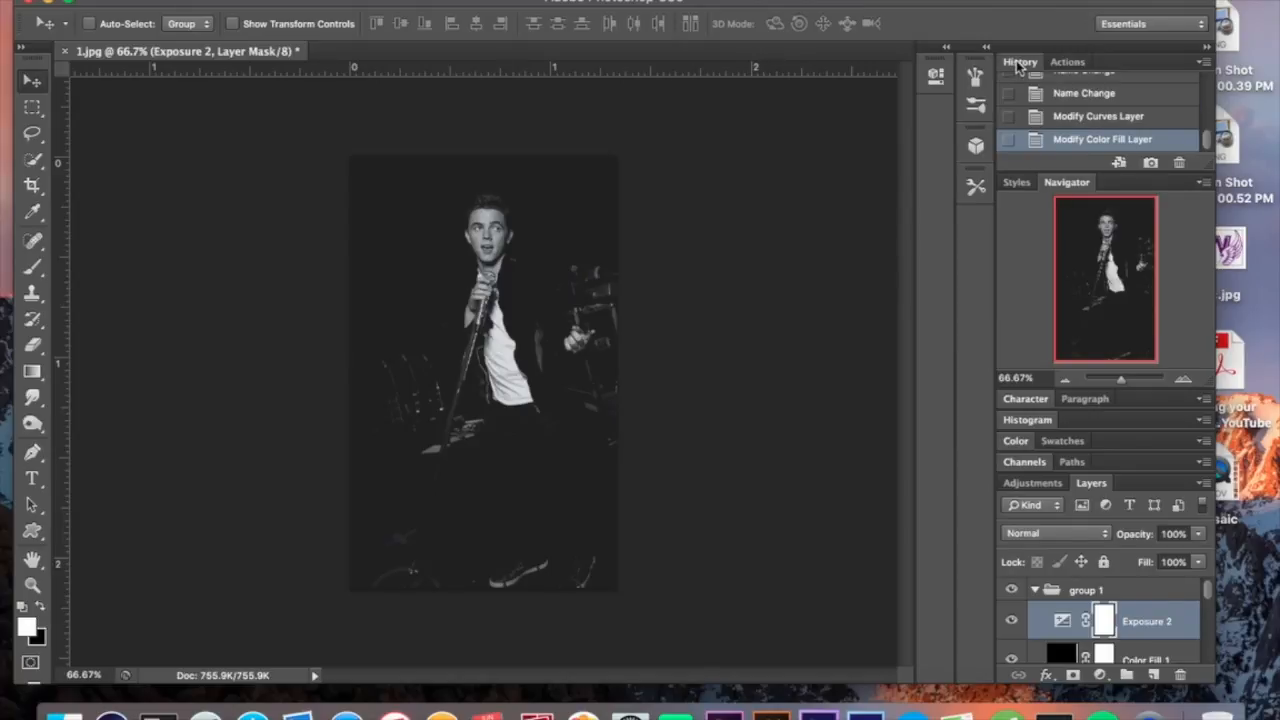